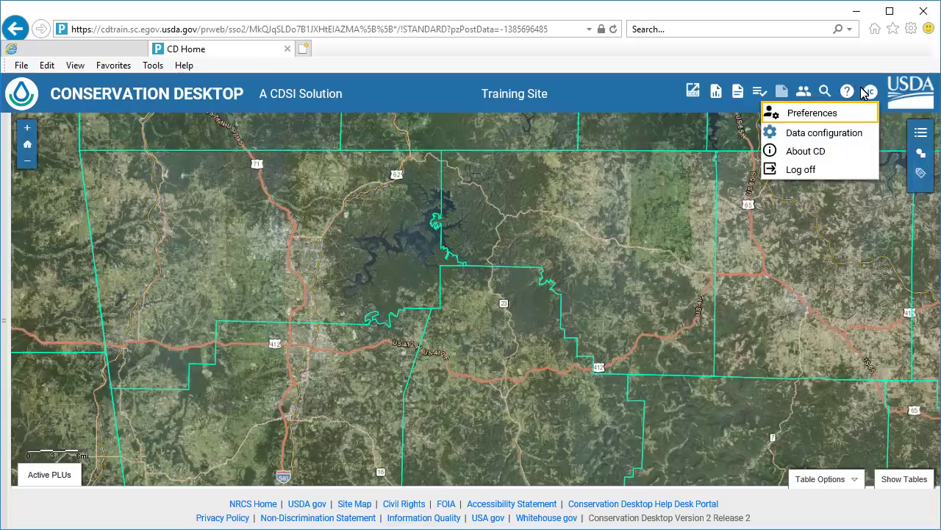
# Step: Open User Preferences and filter the service center list to Arkansas
pyautogui.click(794, 115)
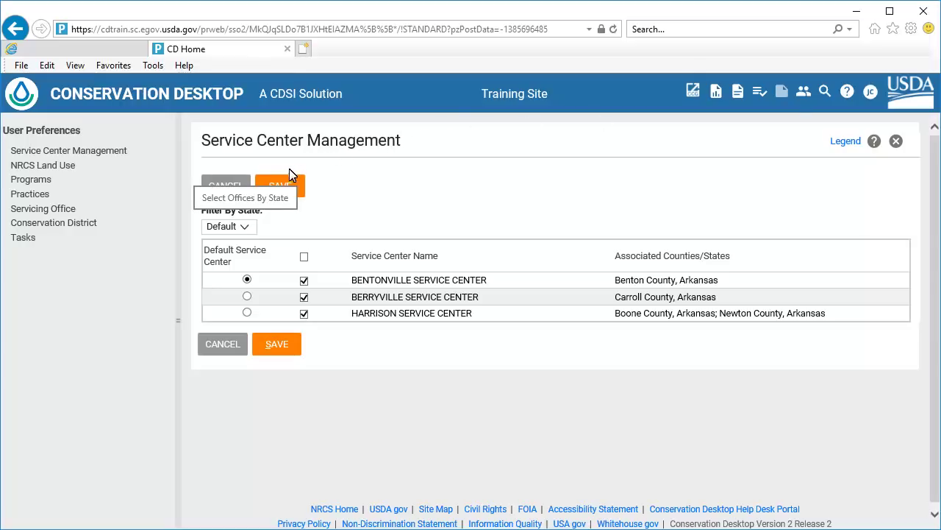
pyautogui.click(237, 228)
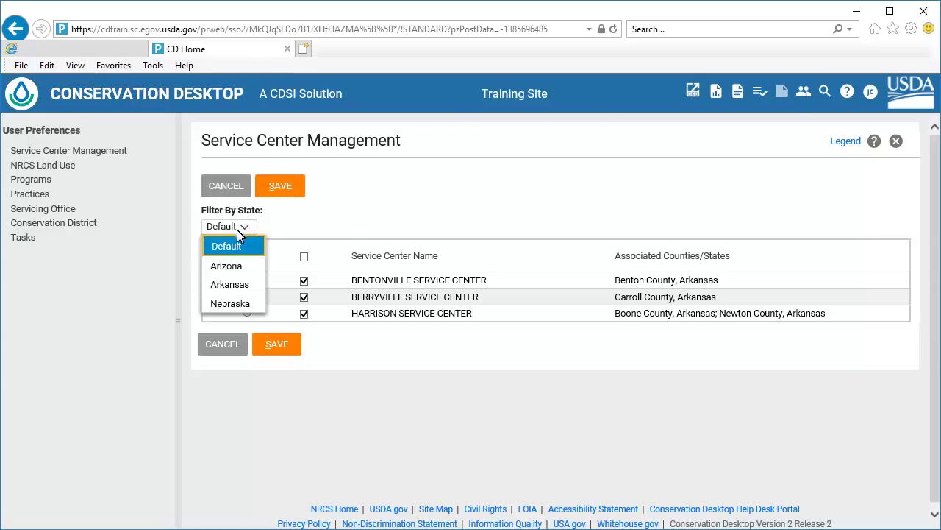
pyautogui.click(231, 285)
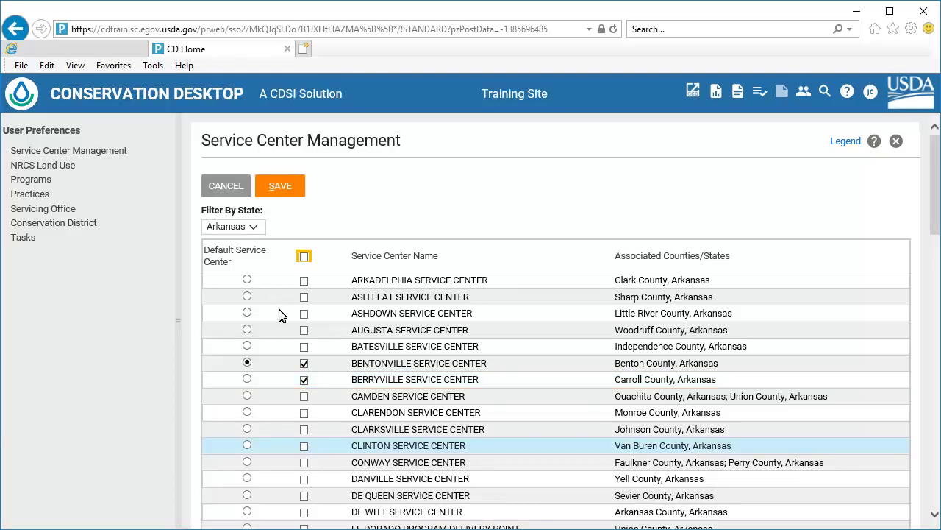
# Step: Add Clarksville and Clinton to the selected service centers and save
pyautogui.click(304, 379)
pyautogui.click(304, 429)
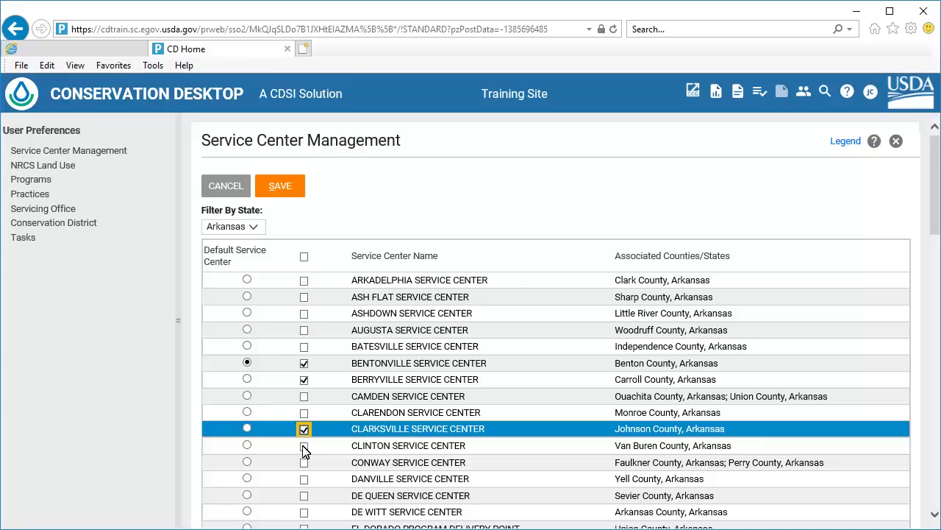
pyautogui.click(304, 447)
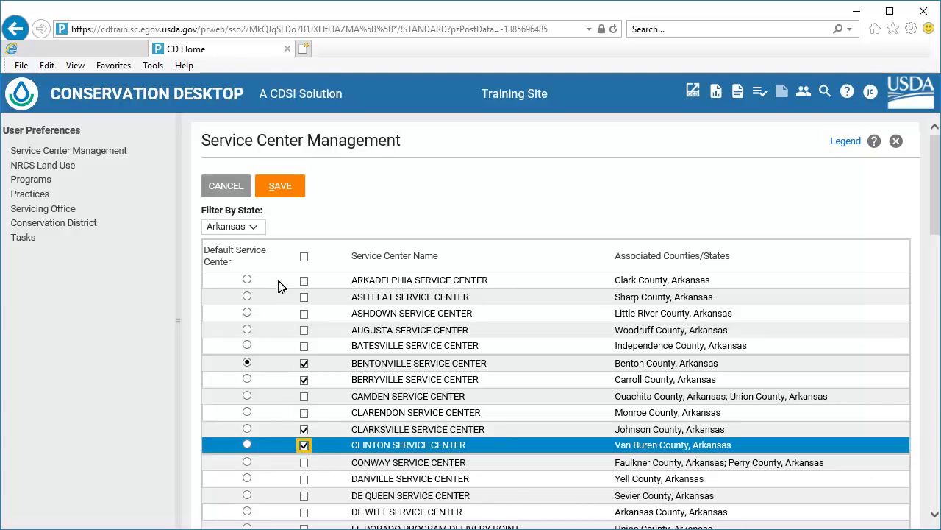
pyautogui.click(278, 185)
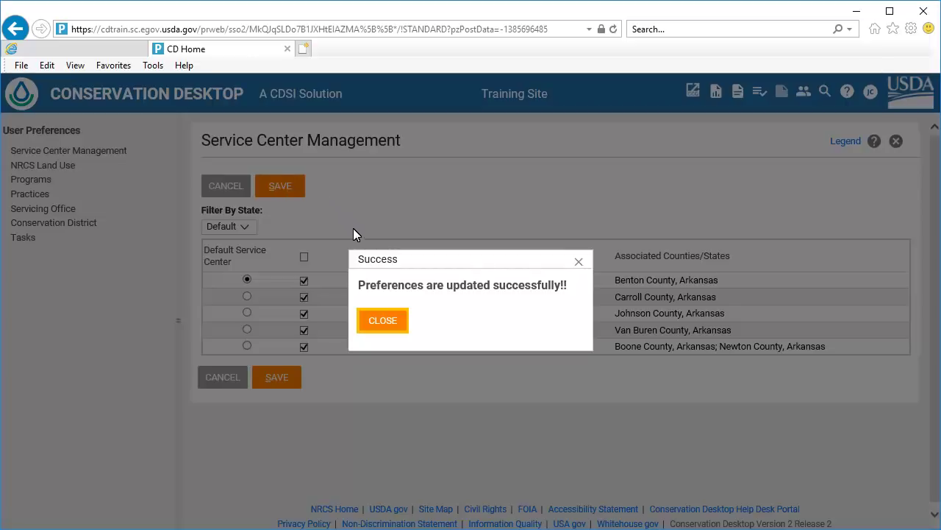
pyautogui.click(383, 320)
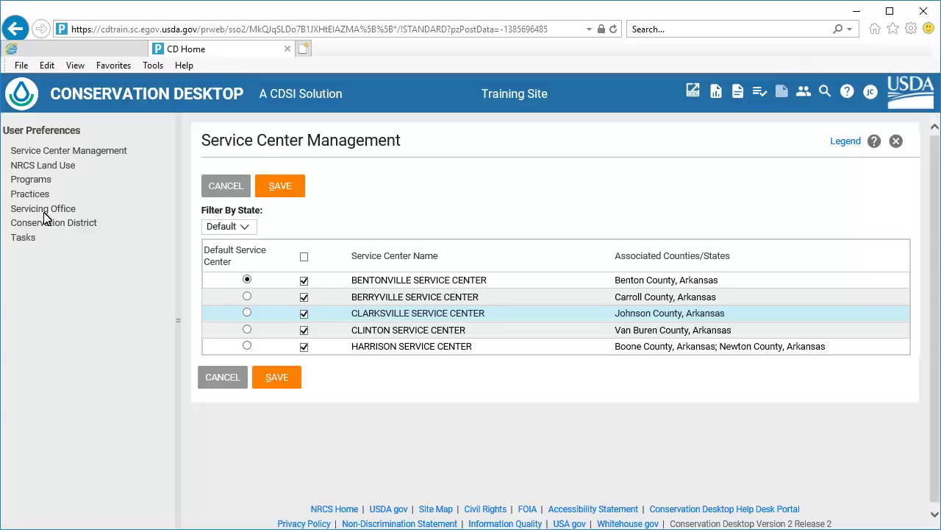
pyautogui.click(34, 168)
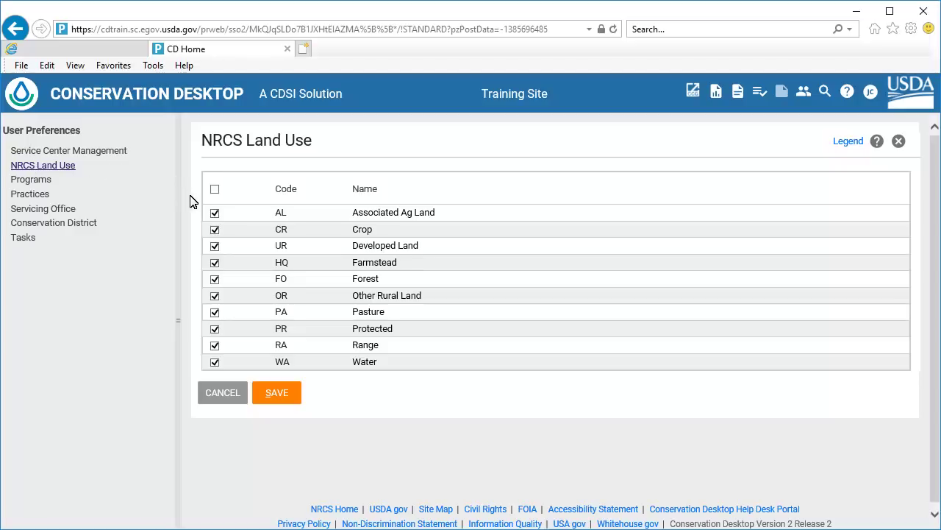
# Step: Exclude the Developed Land, Protected and Range land uses and save
pyautogui.click(214, 246)
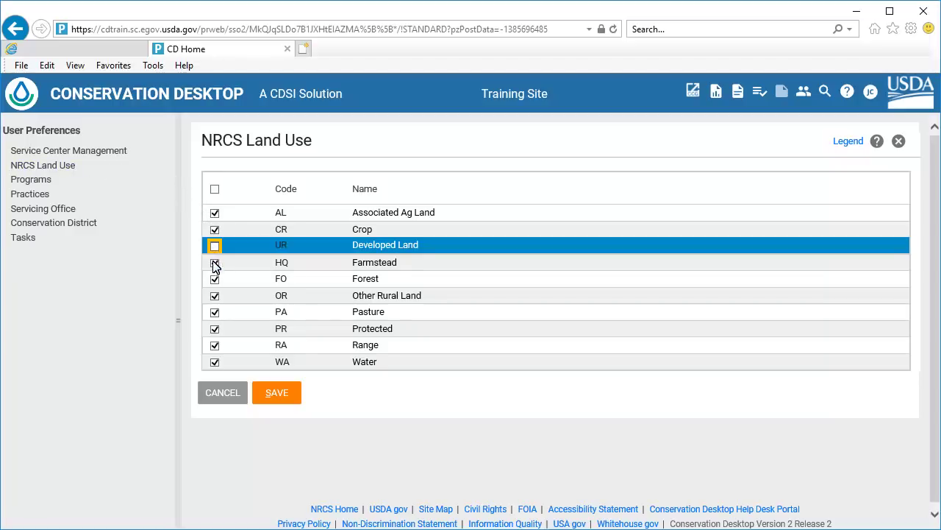
pyautogui.click(215, 329)
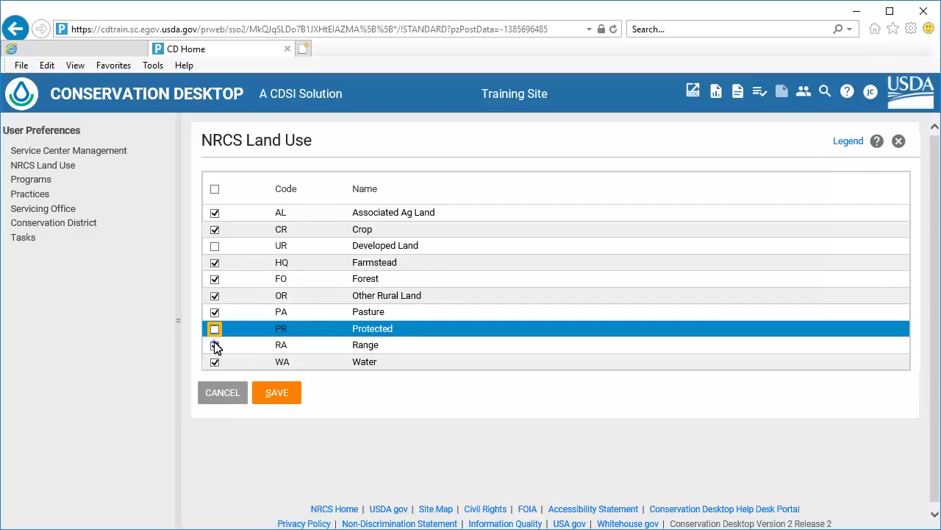
pyautogui.click(215, 346)
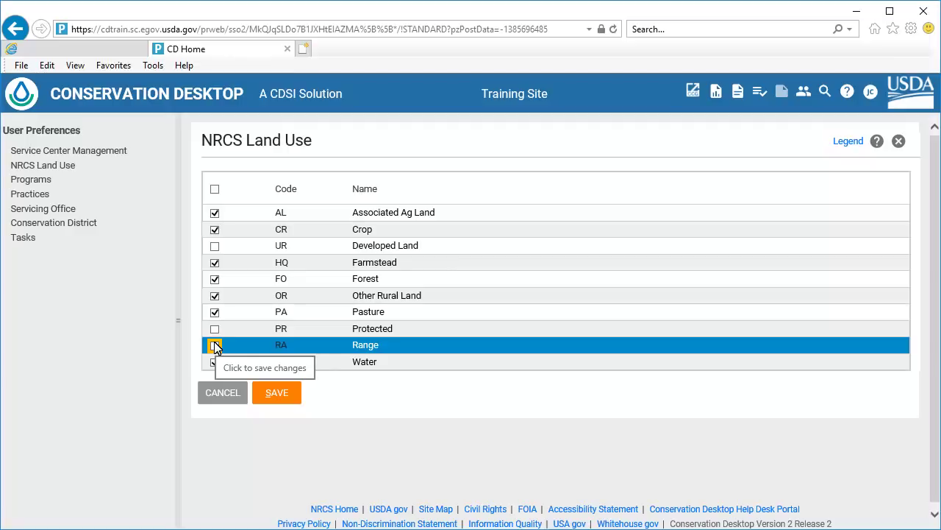
pyautogui.click(277, 391)
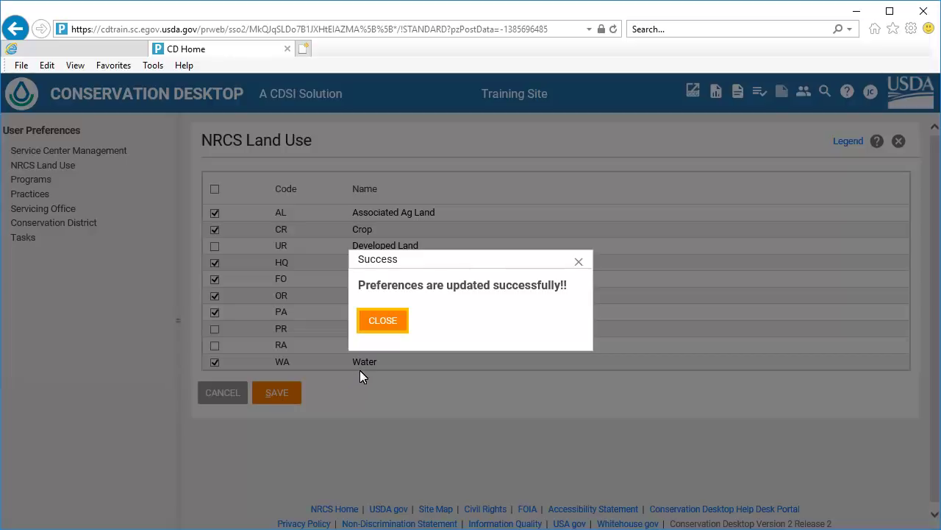
pyautogui.click(381, 328)
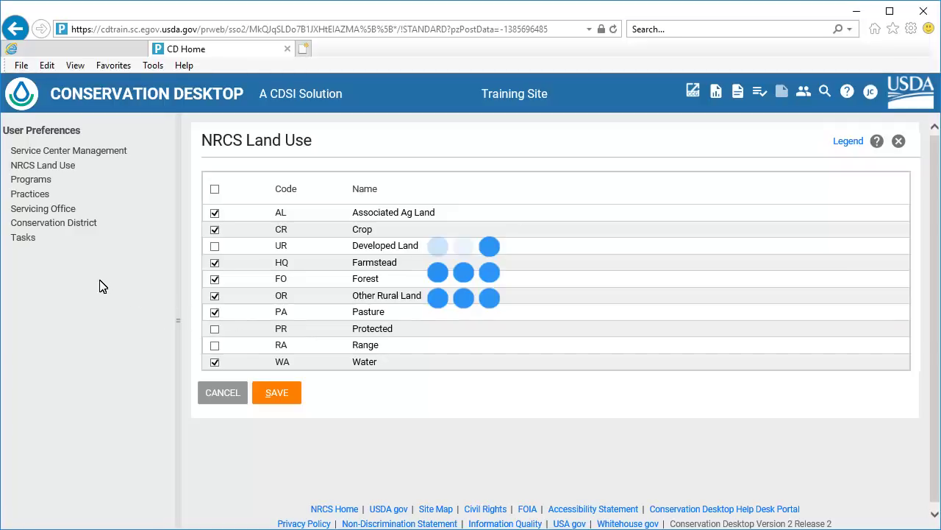
pyautogui.click(26, 180)
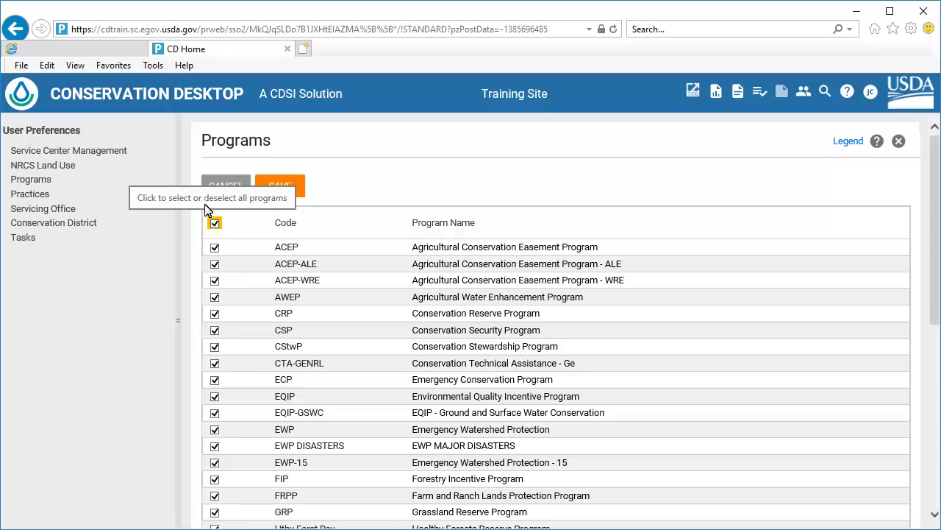
# Step: Clear all programs, include only EQIP, CTA-GENRL and CRP, and save
pyautogui.click(214, 223)
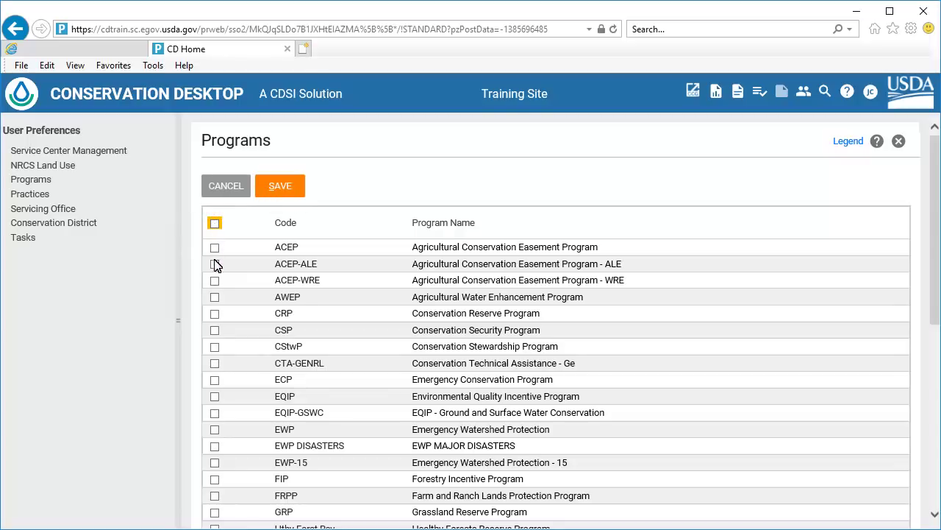
pyautogui.click(215, 396)
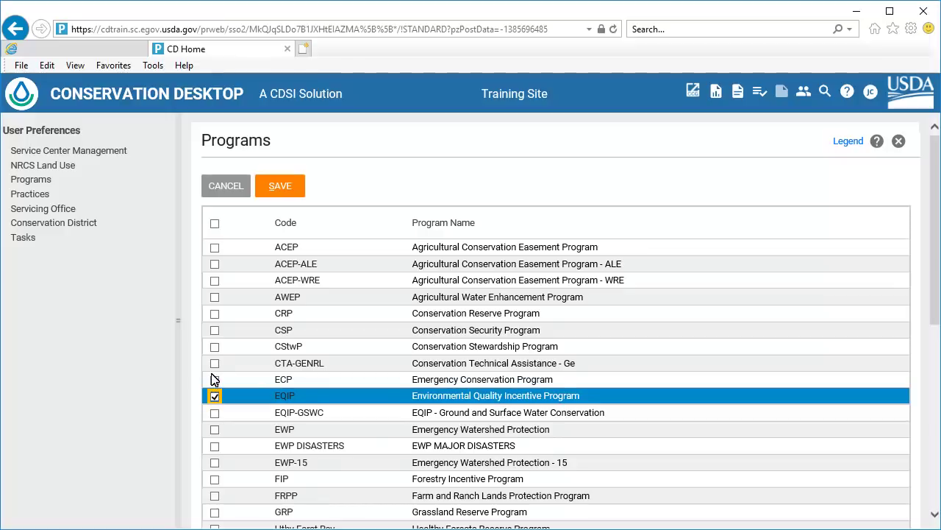
pyautogui.click(214, 363)
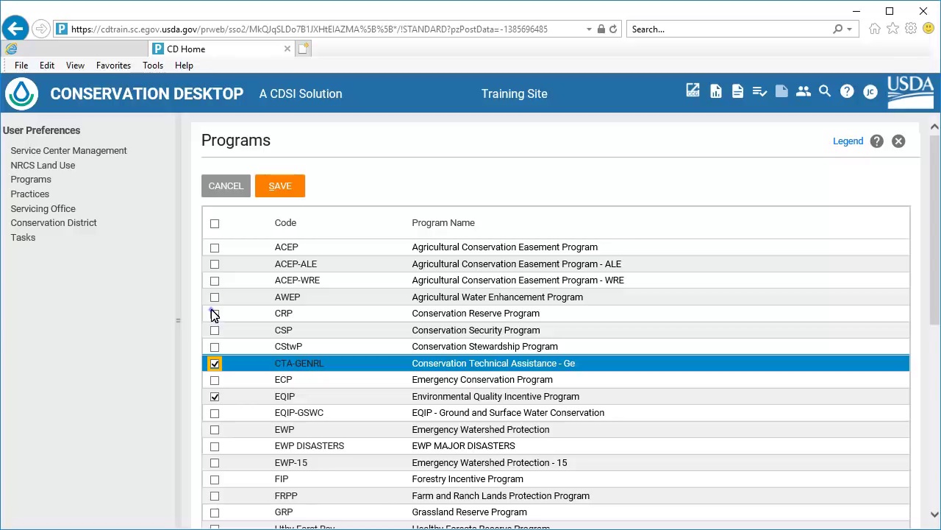
pyautogui.click(214, 314)
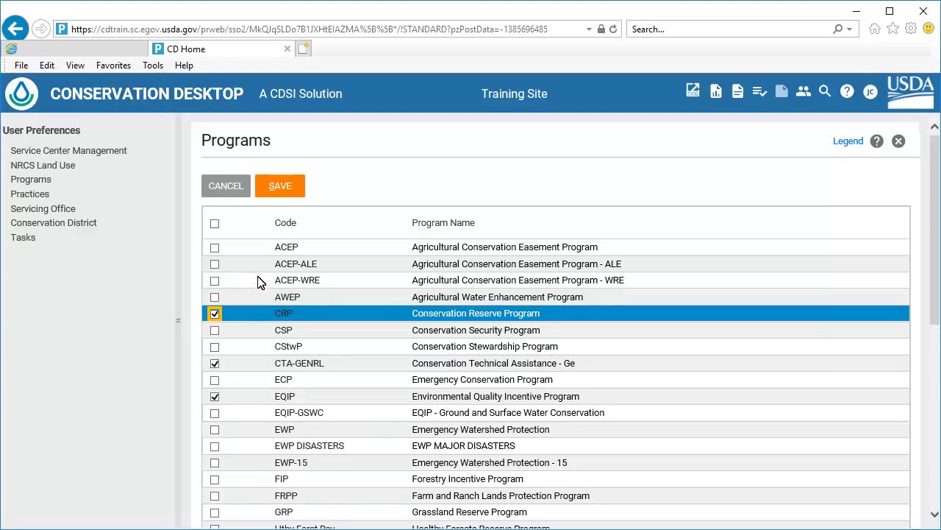
pyautogui.click(273, 186)
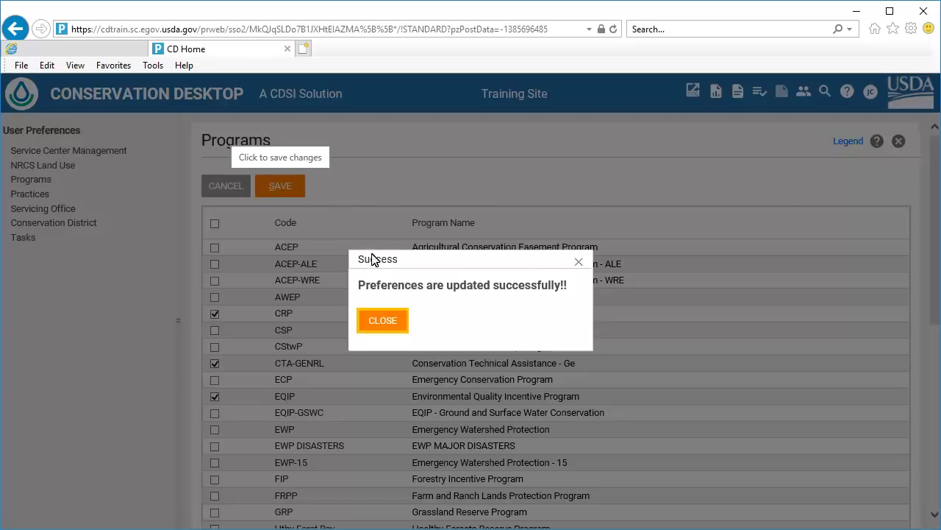
pyautogui.click(381, 321)
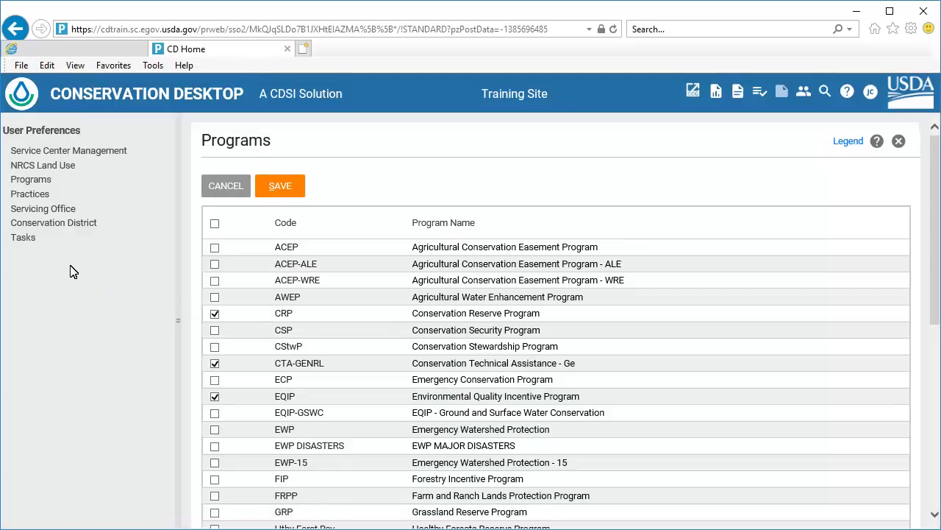
# Step: Uncheck practices E449114Z8, Z7, Z4, Z3, Z1 and Z2, sort by Code, and save
pyautogui.click(27, 195)
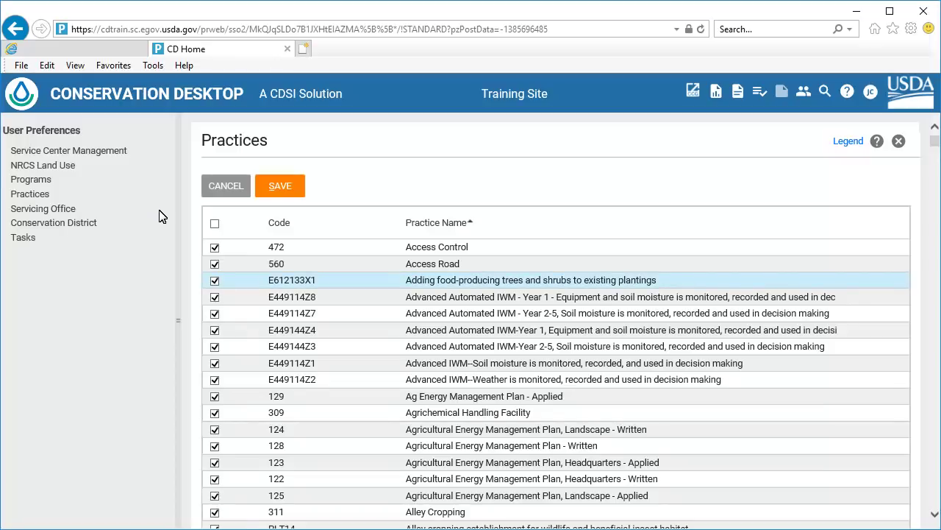
pyautogui.click(215, 298)
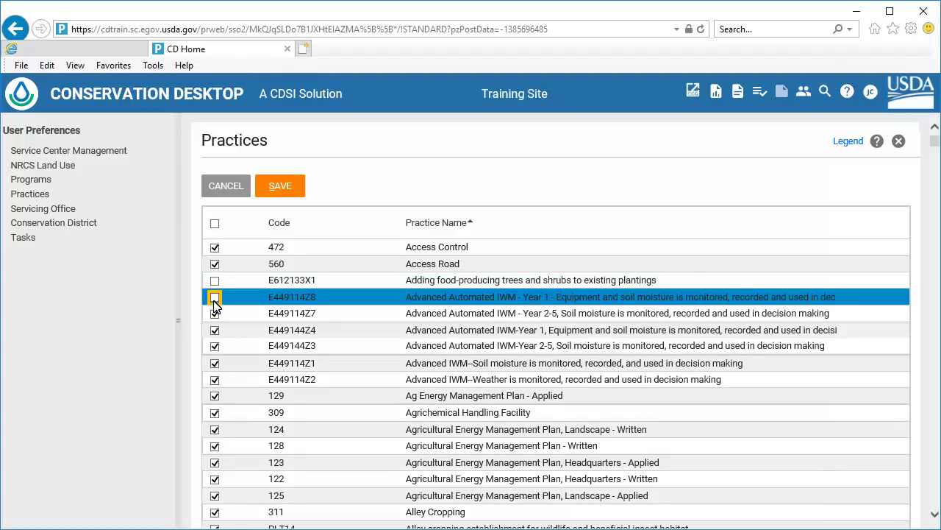
pyautogui.click(215, 314)
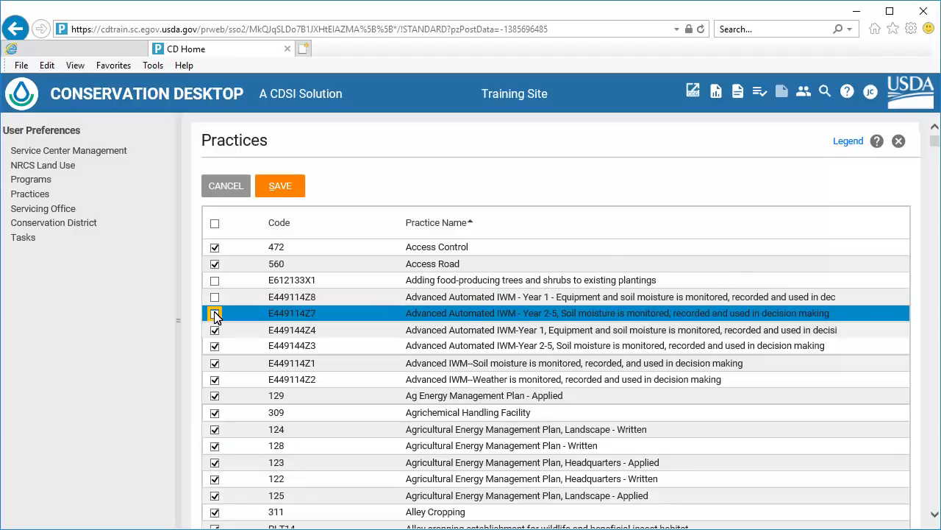
pyautogui.click(215, 331)
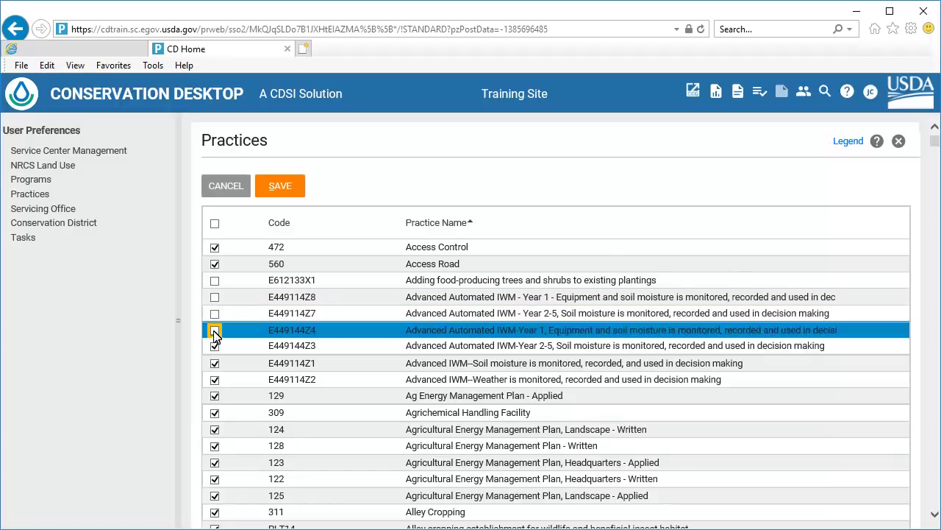
pyautogui.click(214, 347)
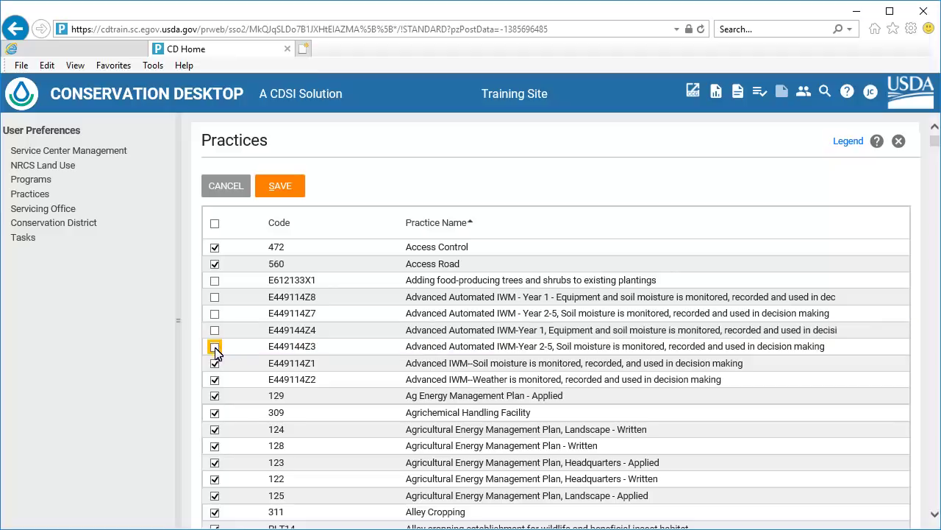
pyautogui.click(215, 363)
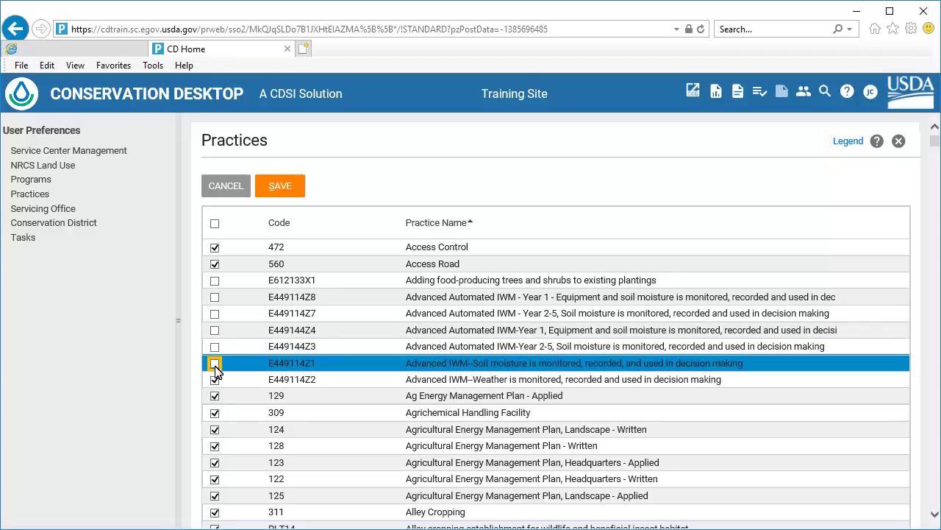
pyautogui.click(215, 380)
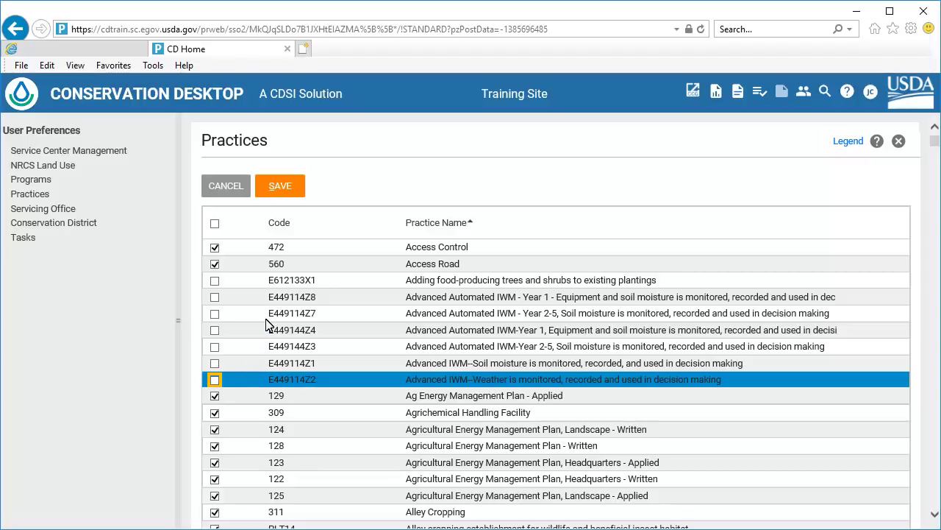
pyautogui.click(277, 224)
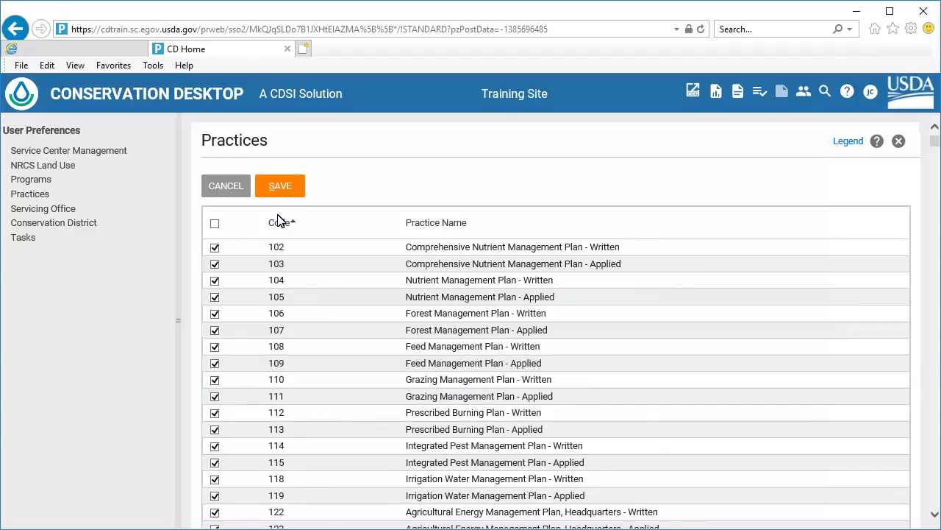
pyautogui.click(279, 190)
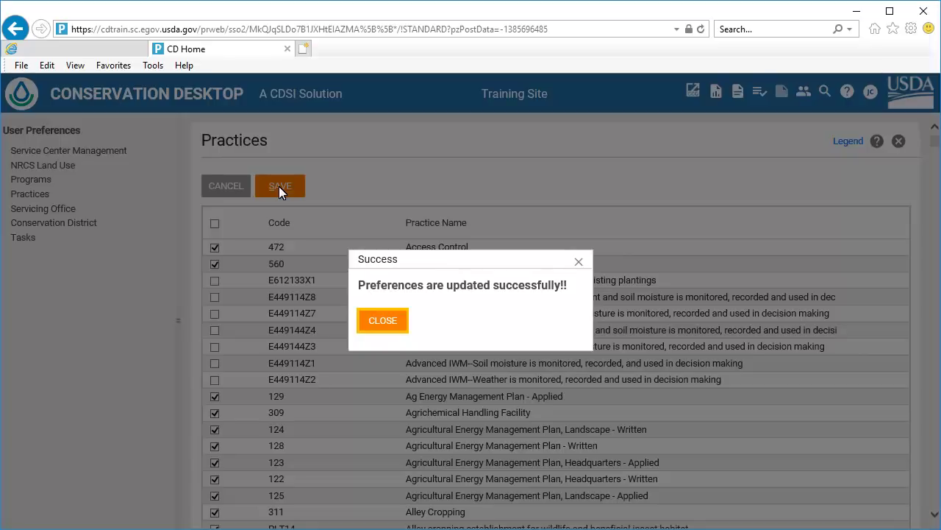
pyautogui.click(376, 321)
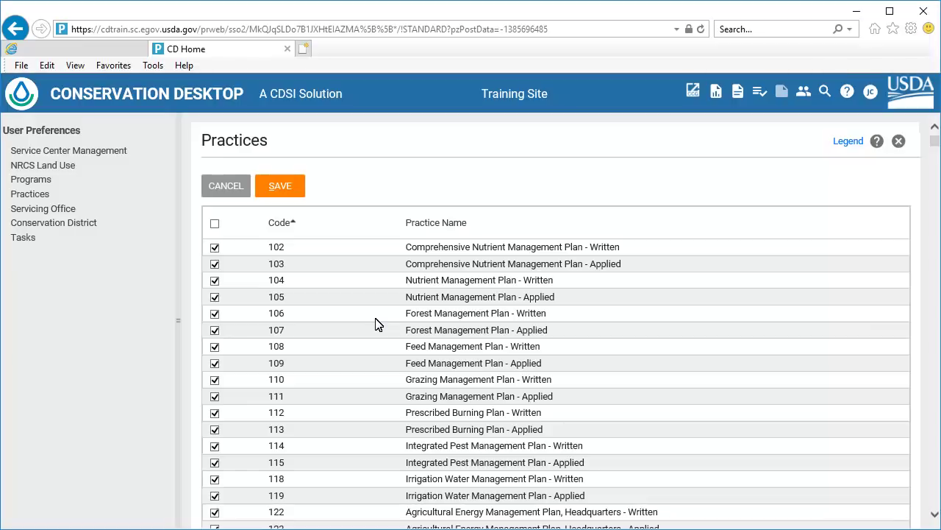
# Step: Show the Servicing Office preferences for the Bentonville Service Center
pyautogui.click(46, 208)
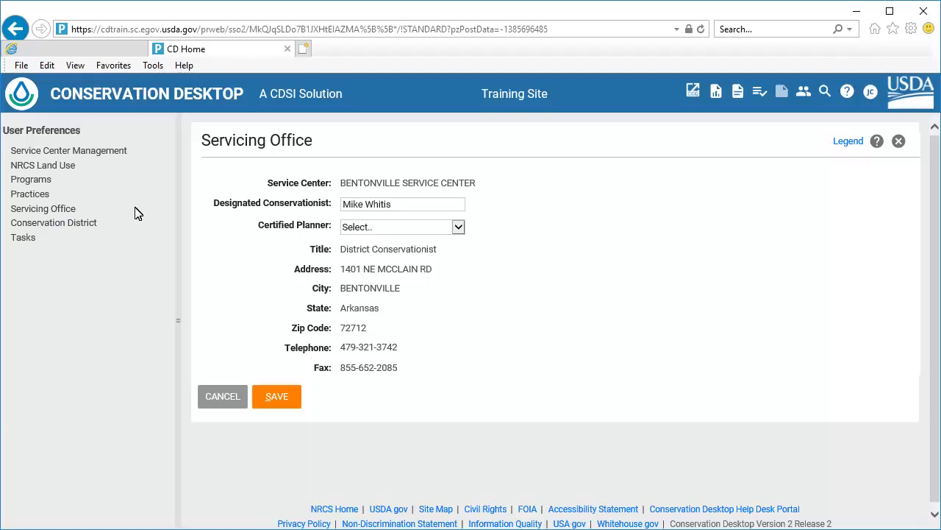
# Step: Assign a certified planner to the Bentonville servicing office and save
pyautogui.click(458, 228)
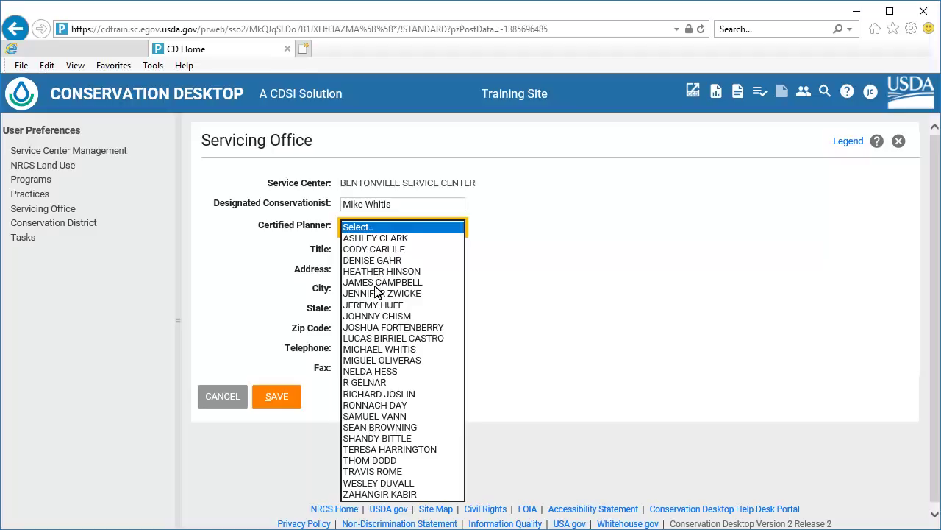
pyautogui.click(373, 316)
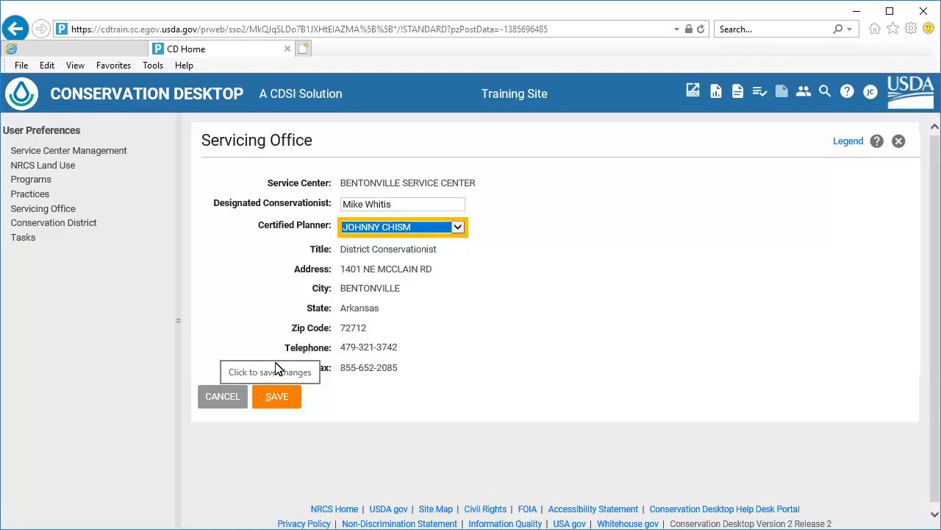
pyautogui.click(271, 394)
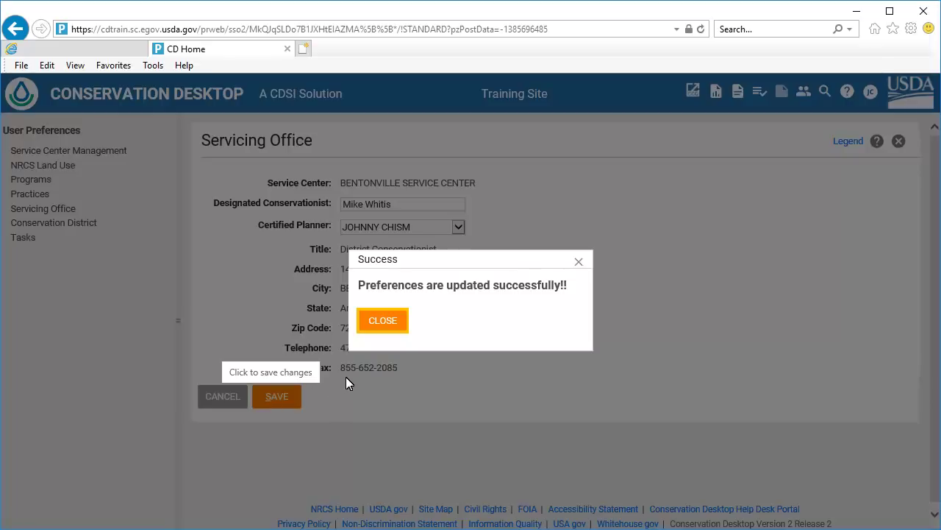
pyautogui.click(378, 318)
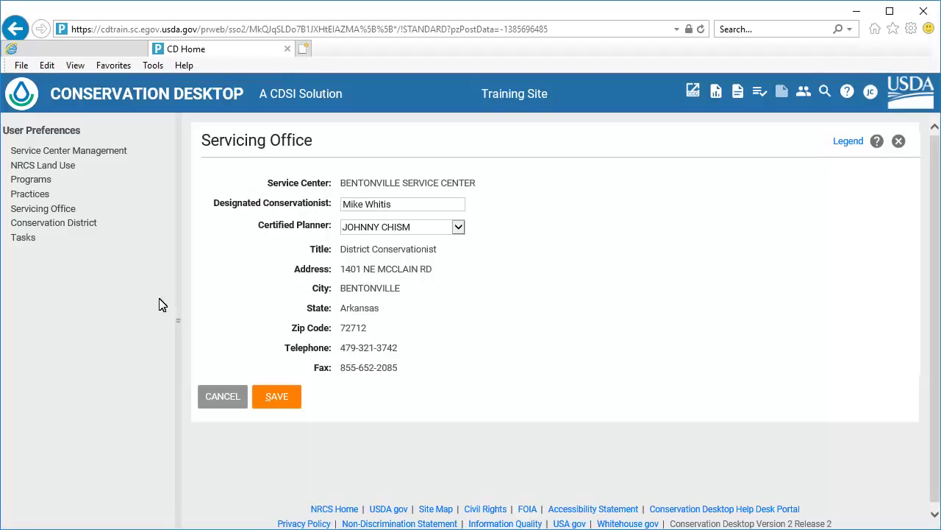
# Step: Choose Benton County Conservation District, mark it as the default district, and save
pyautogui.click(48, 224)
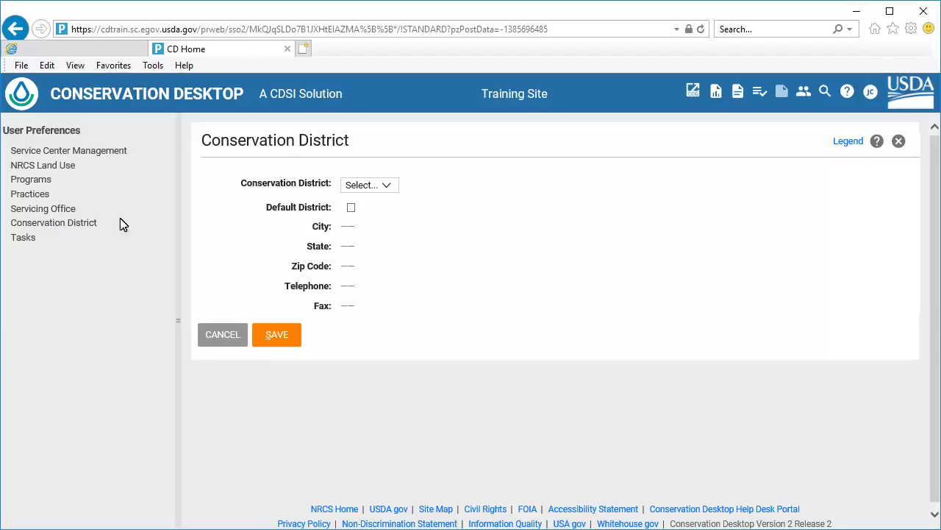
pyautogui.click(386, 186)
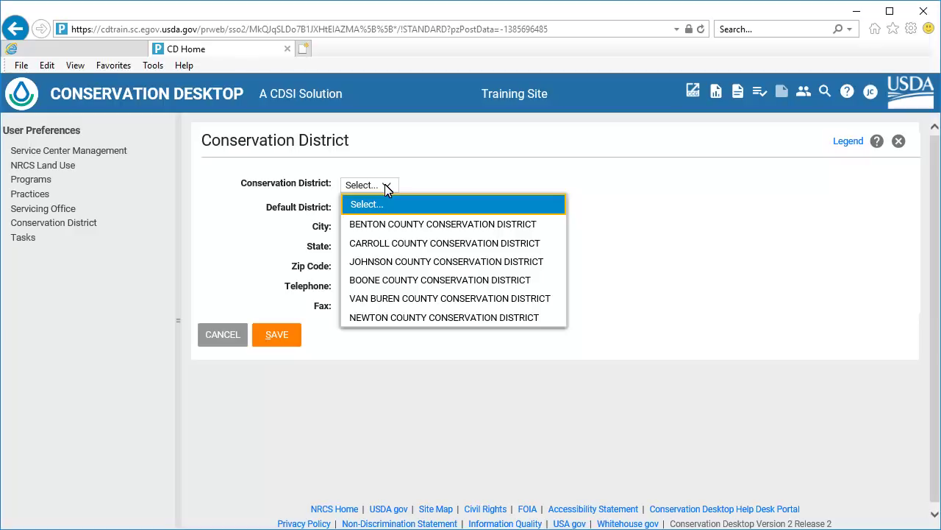
pyautogui.click(402, 228)
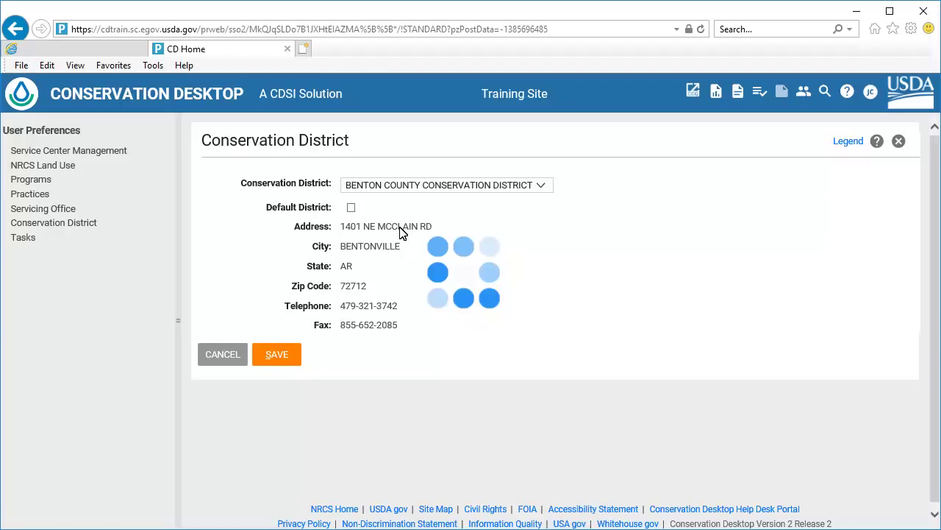
pyautogui.click(352, 208)
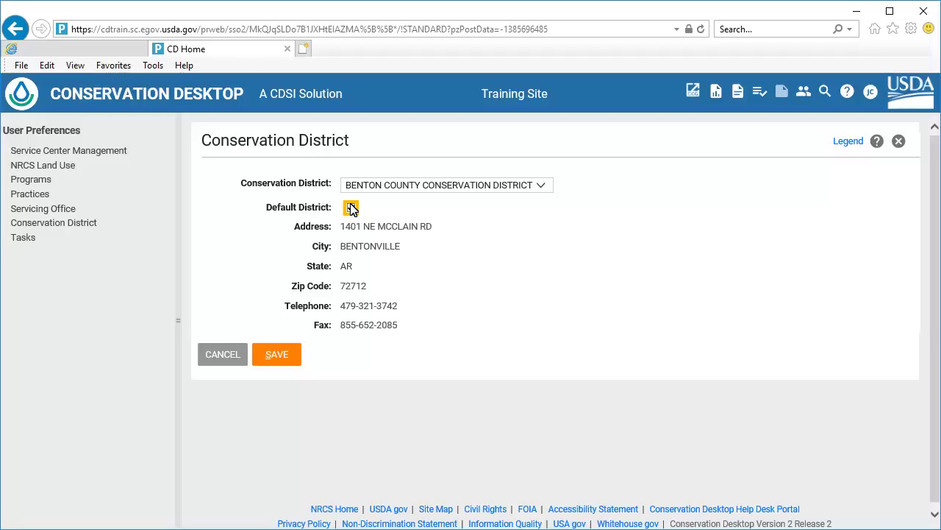
pyautogui.click(273, 351)
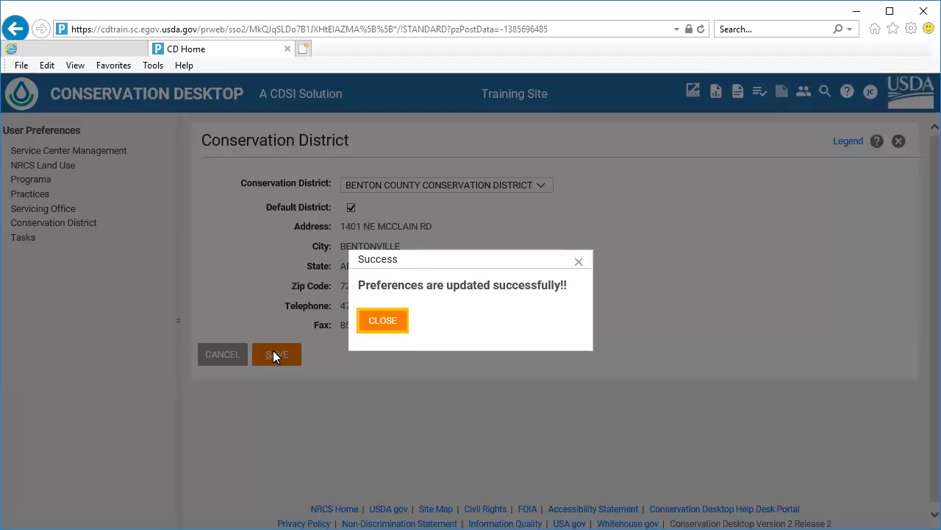
pyautogui.click(376, 321)
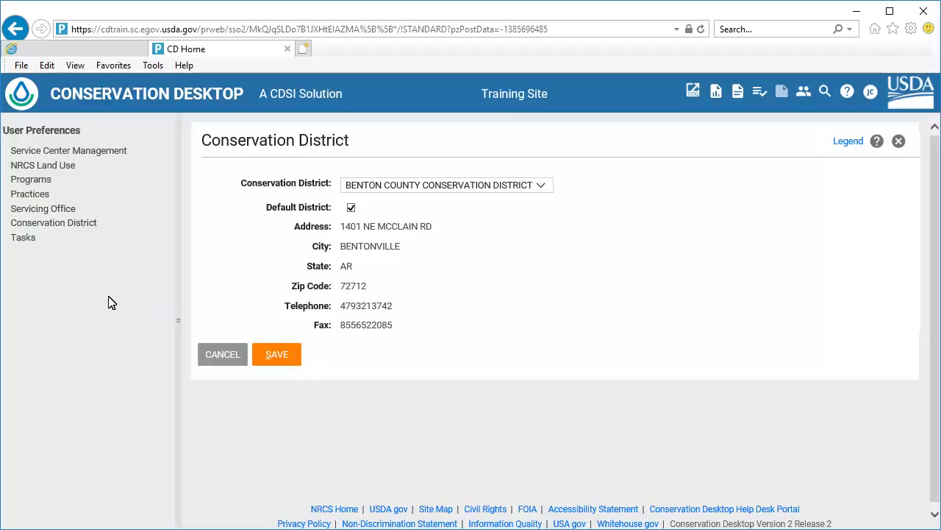
# Step: Set task Sort Column to Type, direction Ascending, filter Available to Me, and save
pyautogui.click(25, 239)
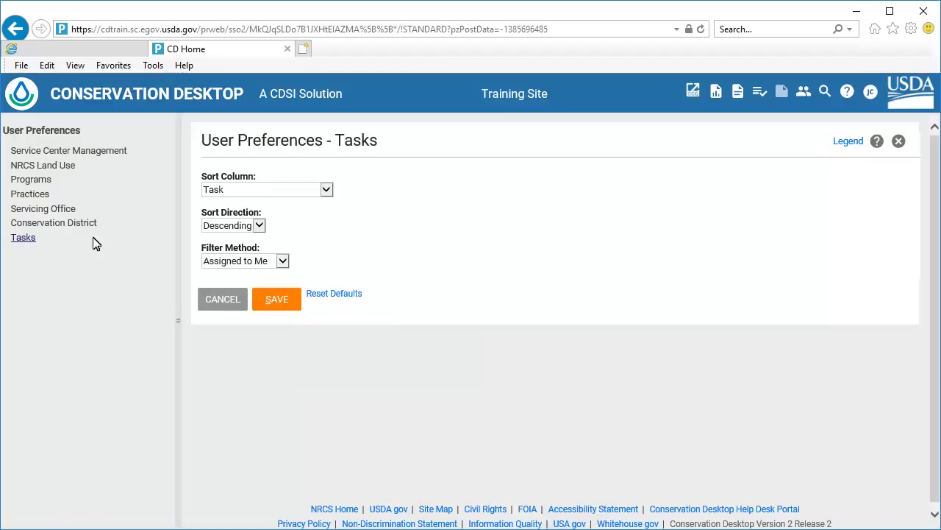
pyautogui.click(327, 190)
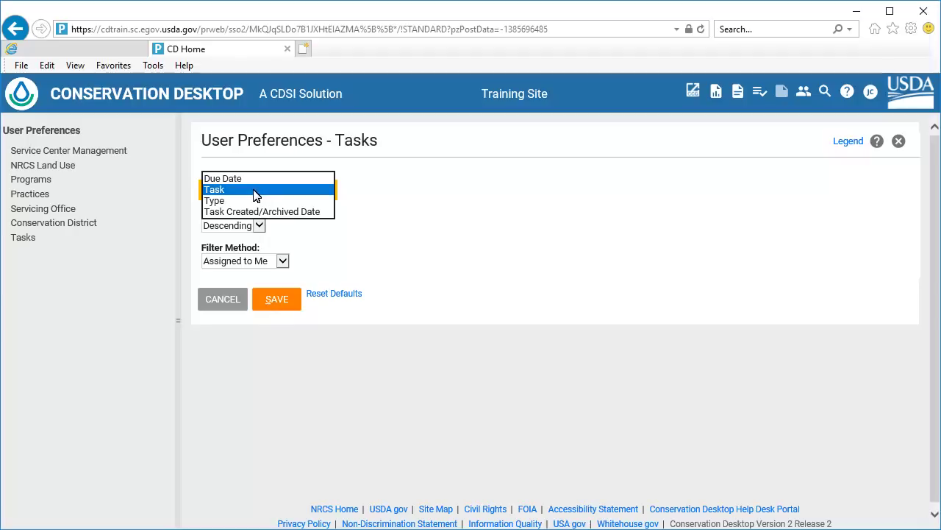
pyautogui.click(217, 200)
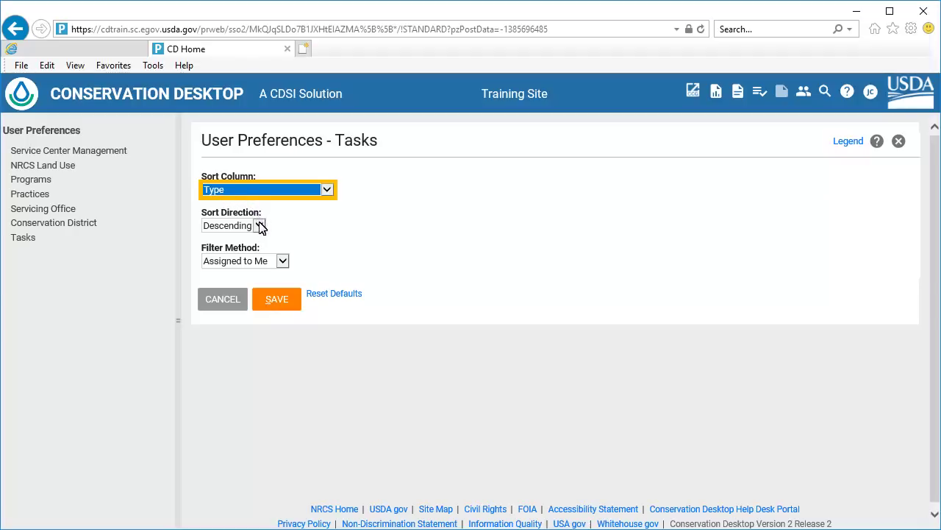
pyautogui.click(259, 225)
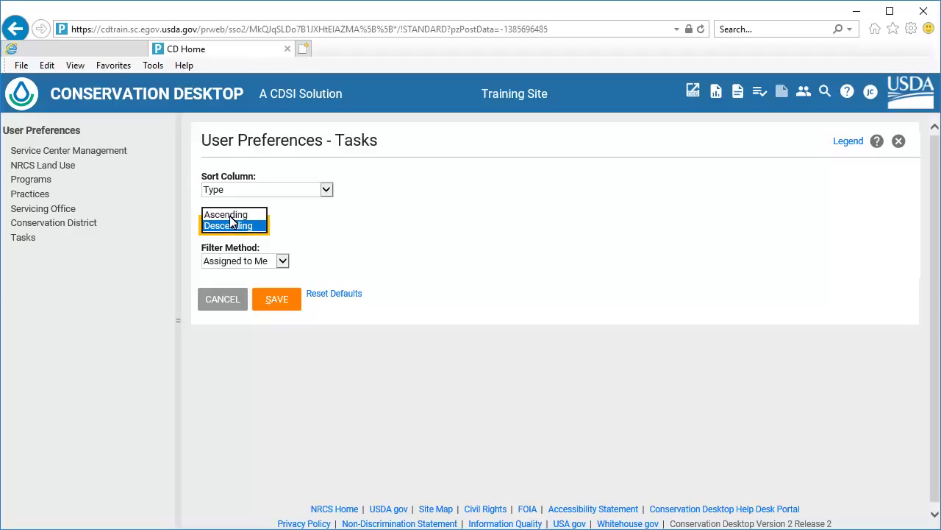
pyautogui.click(227, 214)
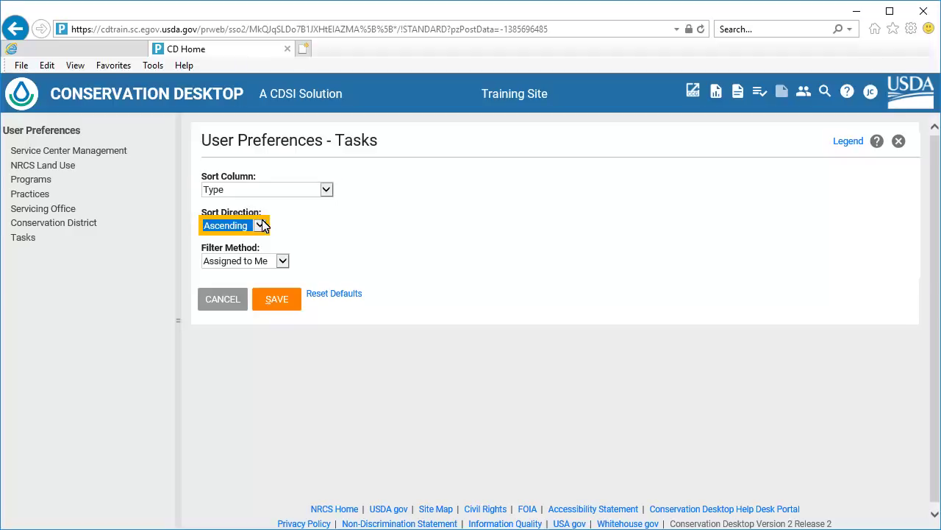
pyautogui.click(282, 261)
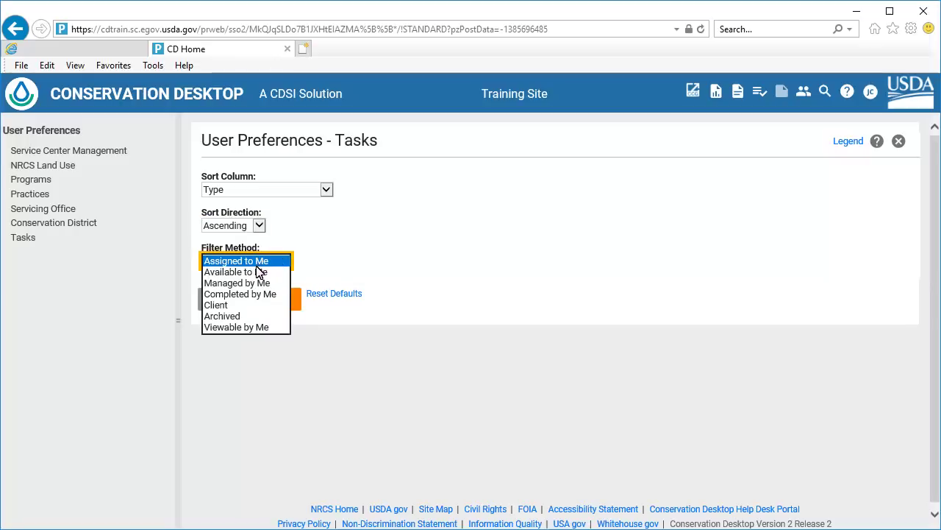
pyautogui.click(256, 272)
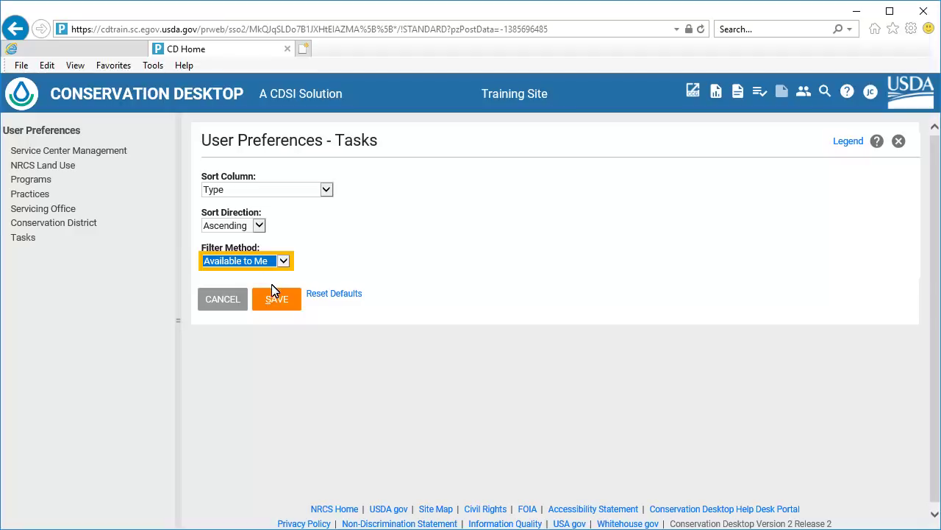
pyautogui.click(275, 302)
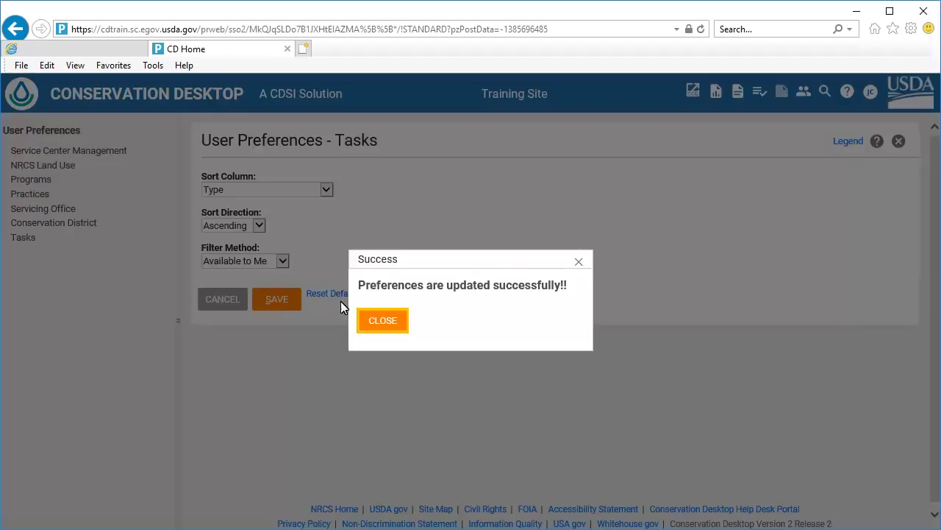
pyautogui.click(387, 319)
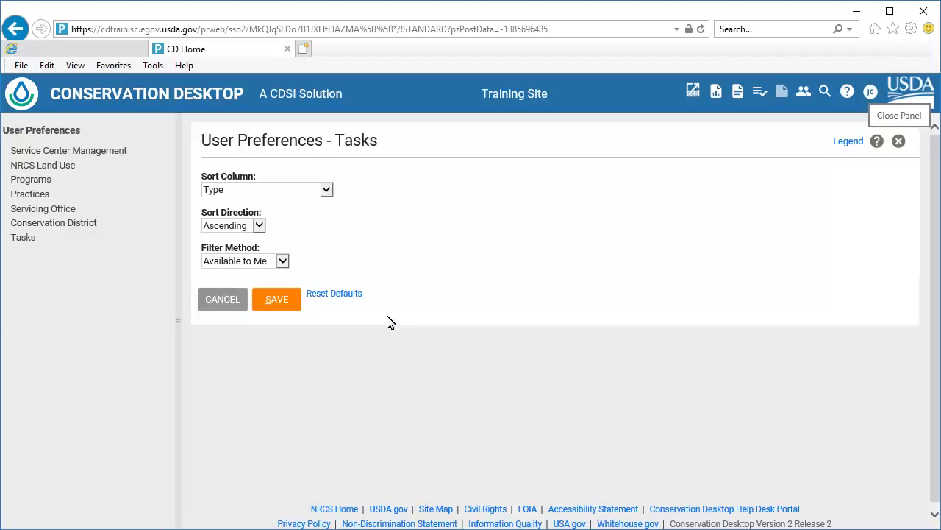